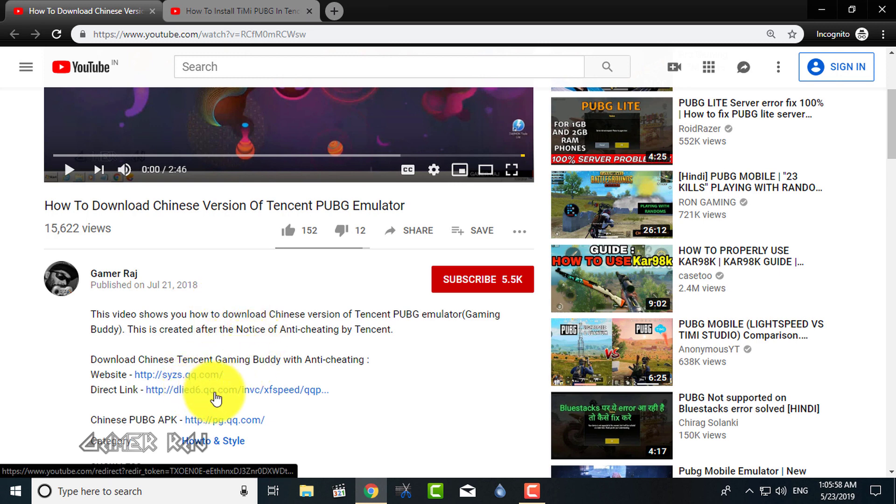
Download GameDownload_cjzc_156_1.0.5134.123.exe through the video description's direct link, continuing past the site warning, and show the file in its folder.
{"action": "middle_click", "coordinate": [218, 399]}
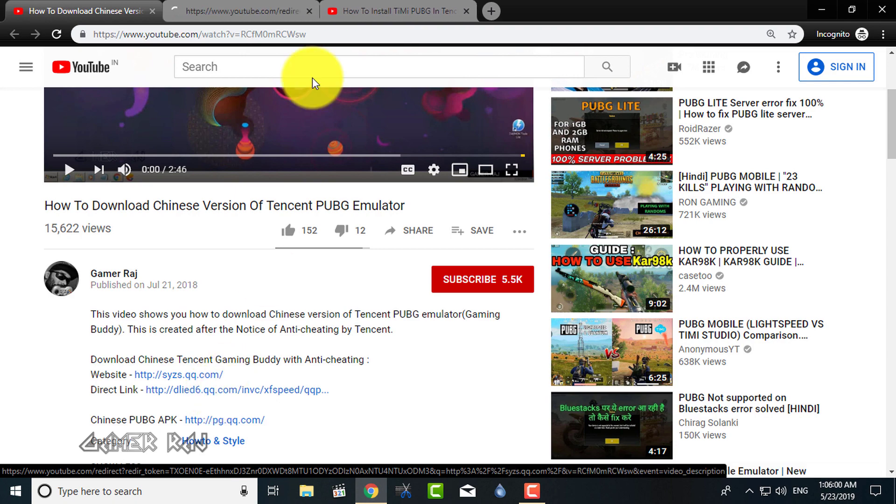
{"action": "left_click", "coordinate": [243, 8]}
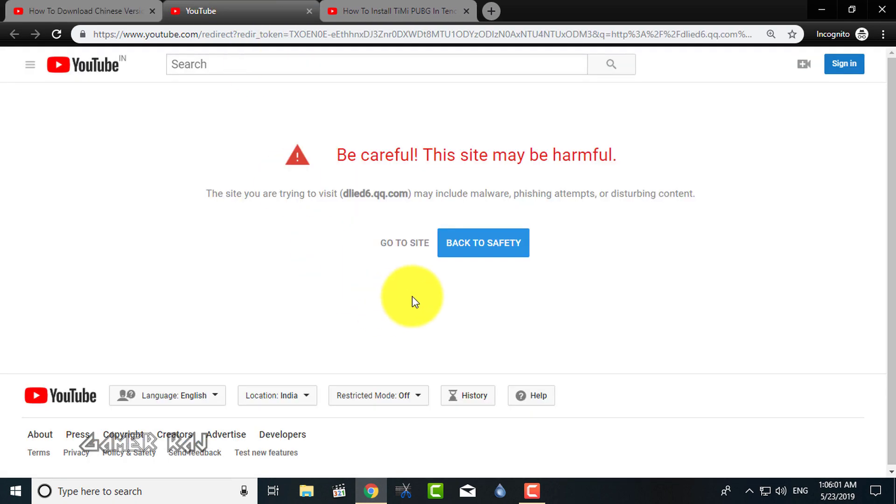
{"action": "left_click", "coordinate": [400, 248]}
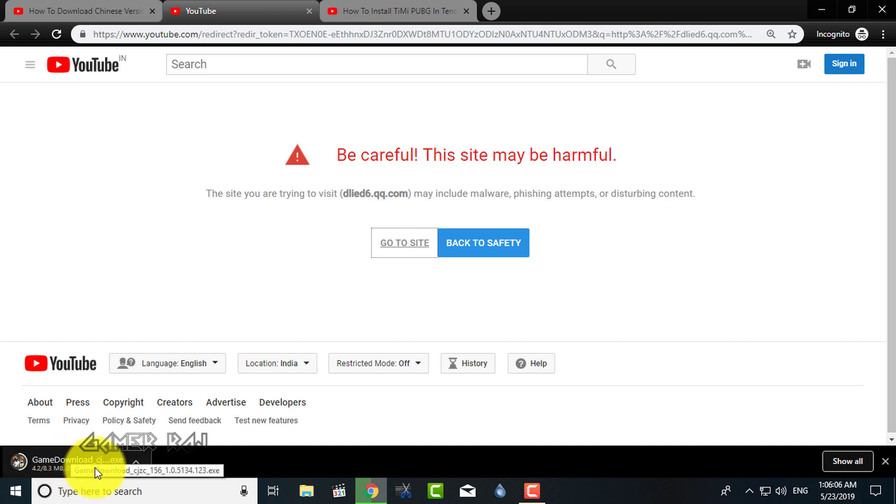
{"action": "left_click", "coordinate": [138, 462]}
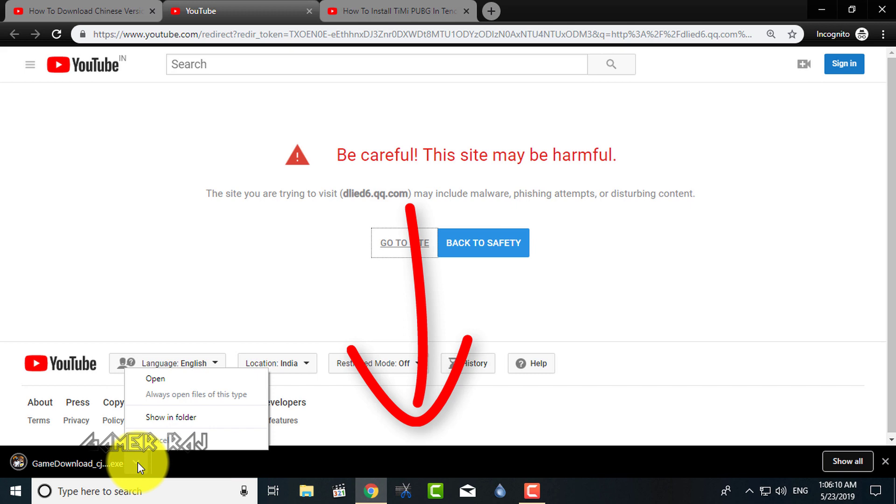
{"action": "left_click", "coordinate": [186, 420]}
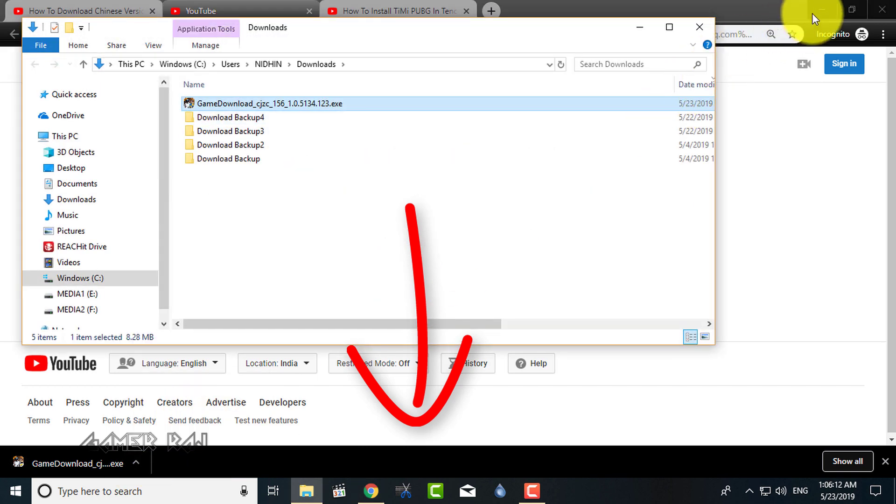
Run the downloaded GameDownload_cjzc_156_1.0.5134.123.exe installer and minimize the browser and Downloads windows.
{"action": "left_click", "coordinate": [821, 11]}
{"action": "left_click_drag", "start_coordinate": [314, 30], "coordinate": [408, 41]}
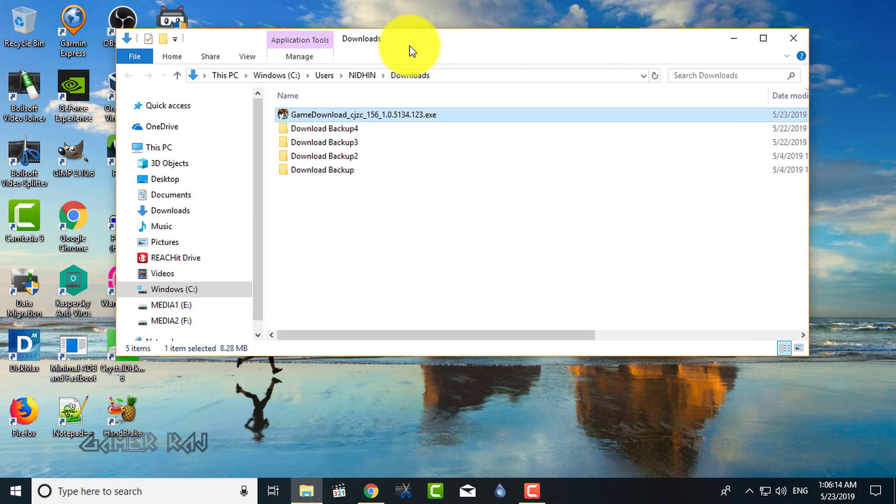
{"action": "double_click", "coordinate": [363, 117]}
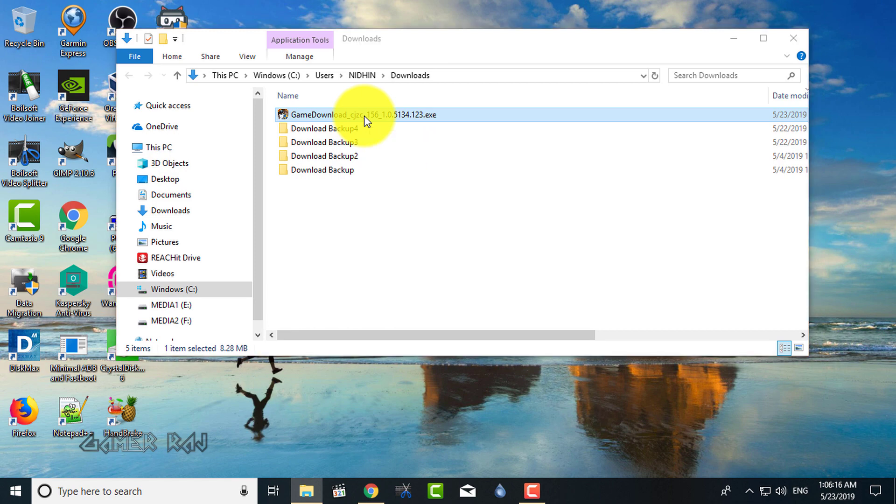
{"action": "left_click", "coordinate": [732, 39]}
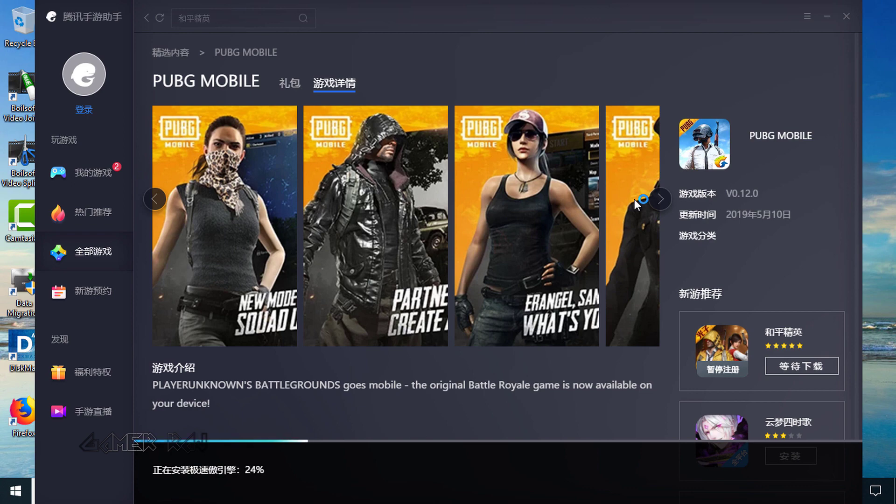
Minimize the emulator, switch to Chrome and close the redirect warning page.
{"action": "left_click", "coordinate": [827, 16]}
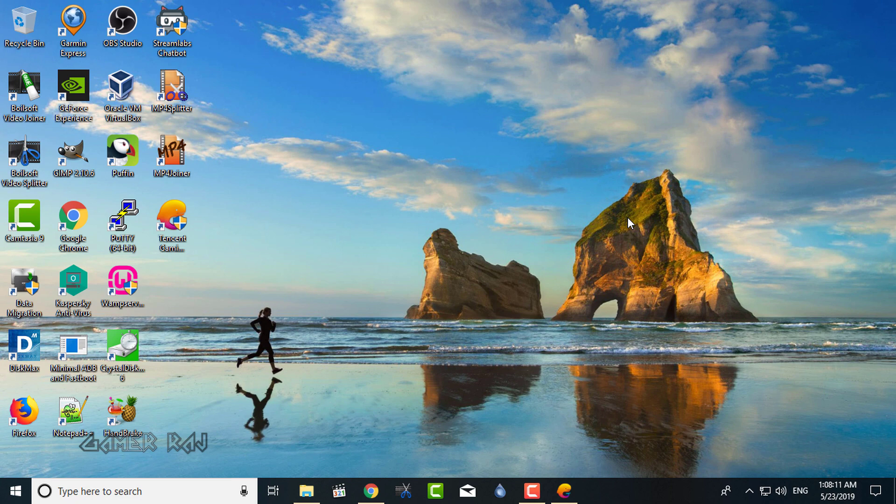
{"action": "left_click", "coordinate": [370, 491]}
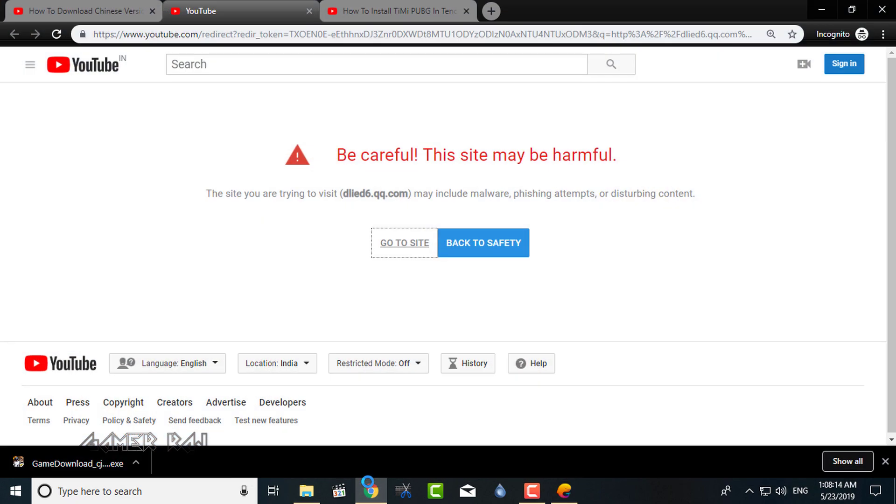
{"action": "left_click", "coordinate": [309, 10]}
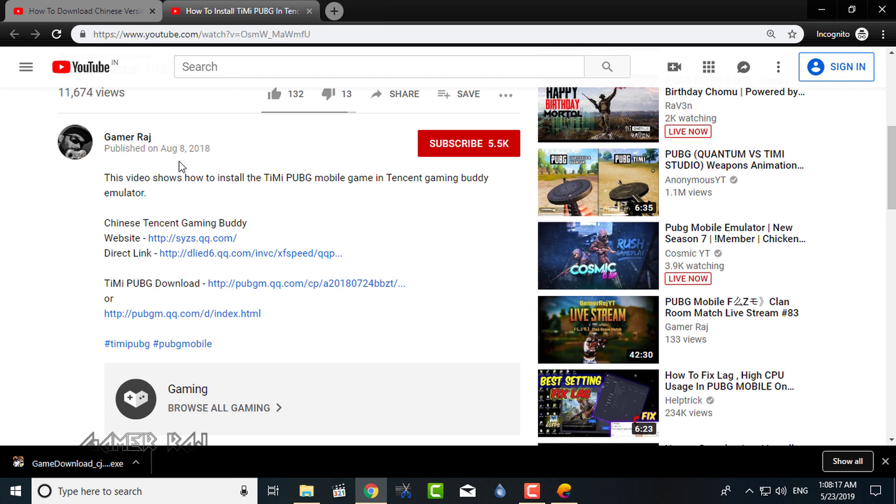
Open the pubgm.qq.com/d/index.html link from the video description, start the TiMi PUBG Android download and minimize the browser.
{"action": "scroll", "coordinate": [192, 172], "scroll_direction": "up", "scroll_amount": 1}
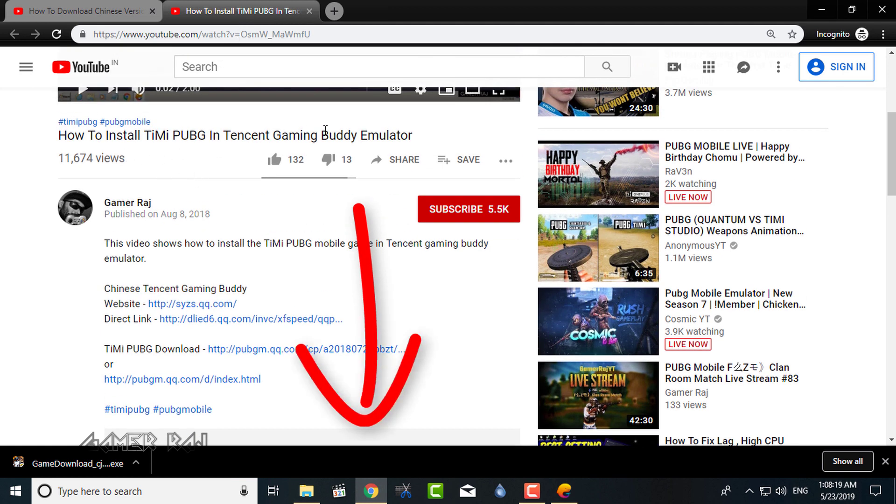
{"action": "scroll", "coordinate": [380, 301], "scroll_direction": "down", "scroll_amount": 1}
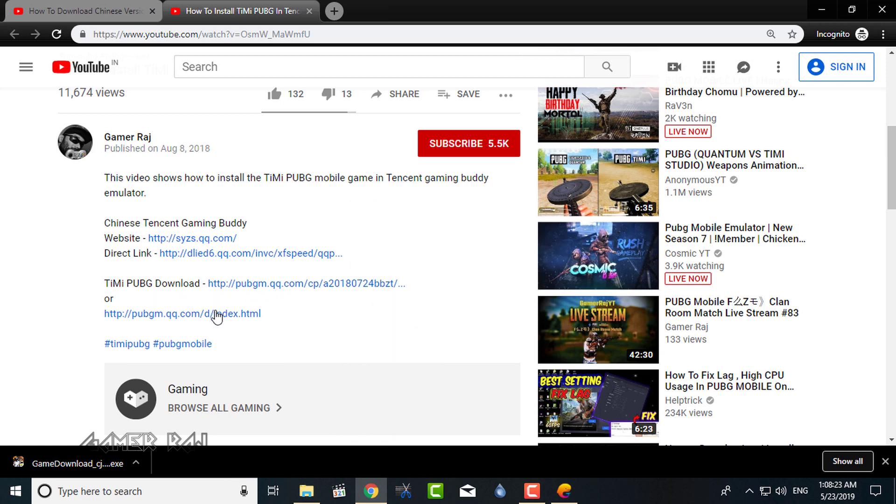
{"action": "middle_click", "coordinate": [216, 314]}
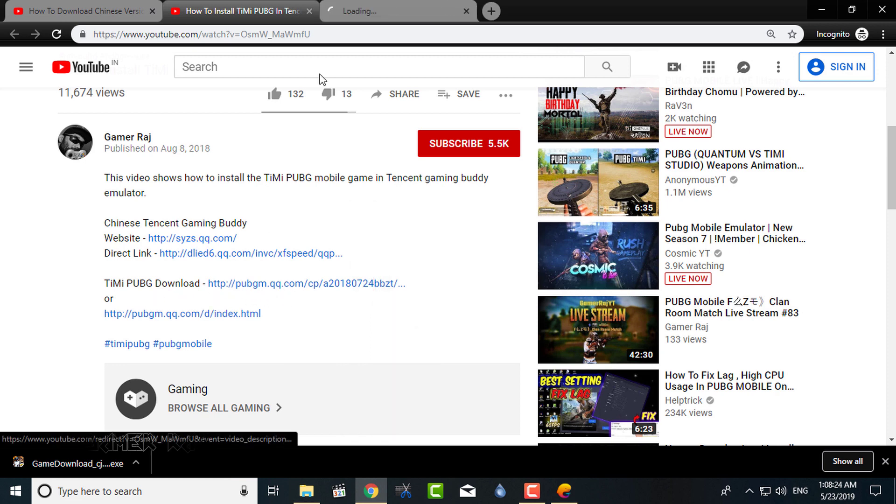
{"action": "left_click", "coordinate": [413, 3]}
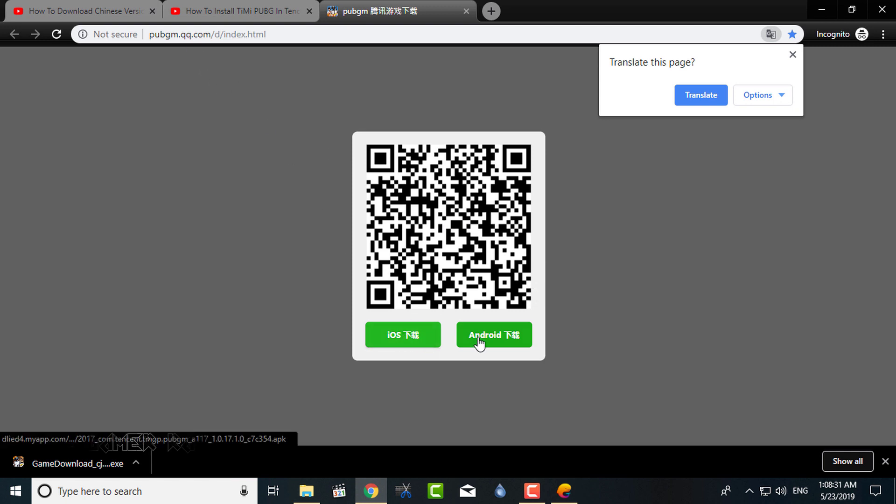
{"action": "left_click", "coordinate": [503, 336]}
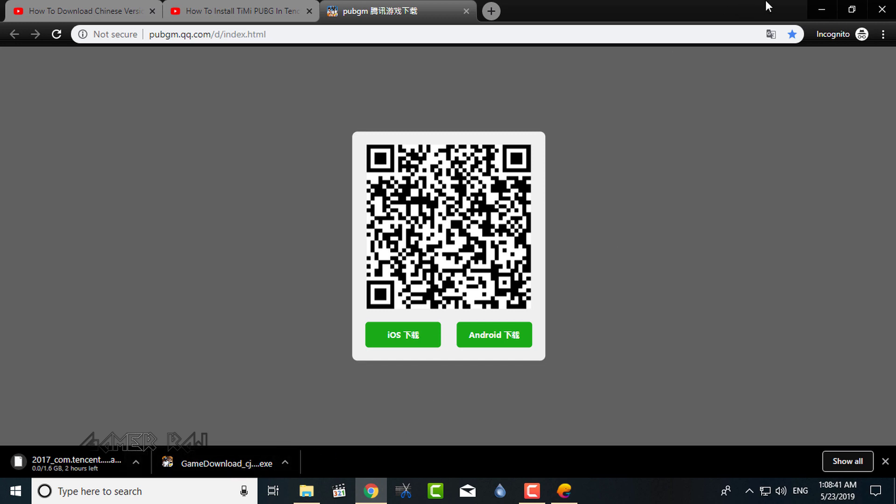
{"action": "left_click", "coordinate": [821, 9]}
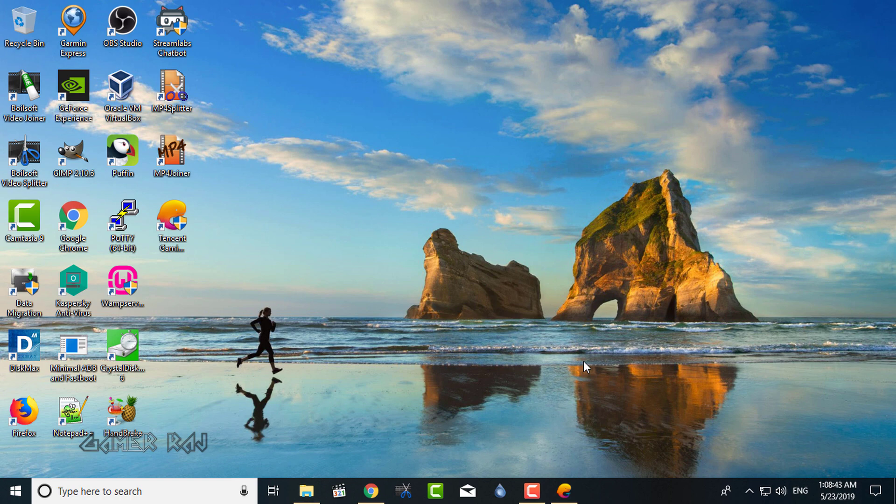
Switch to the Tencent emulator and exit its engine window listing QQ and PUBG MOBILE, confirming the exit.
{"action": "left_click", "coordinate": [575, 490]}
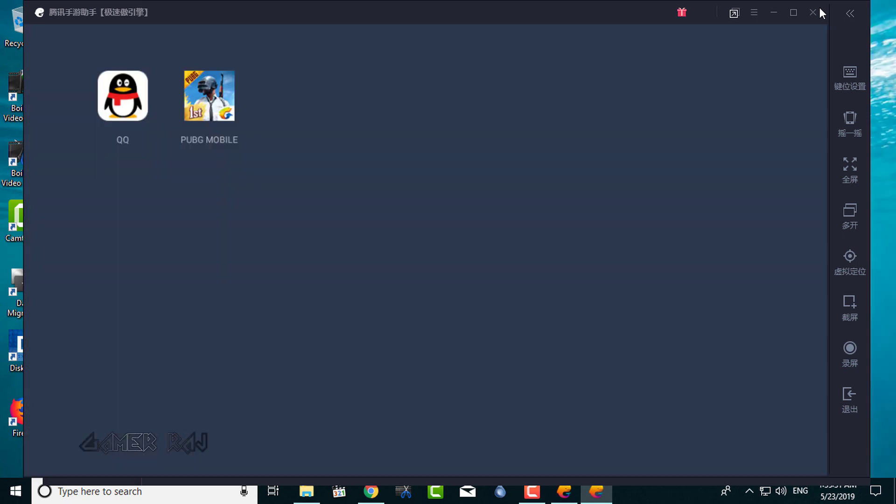
{"action": "left_click", "coordinate": [820, 7]}
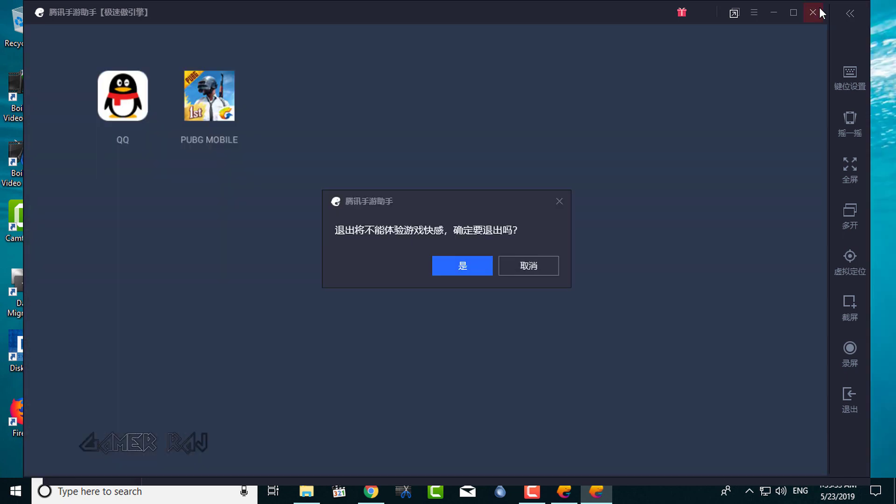
{"action": "left_click", "coordinate": [470, 272]}
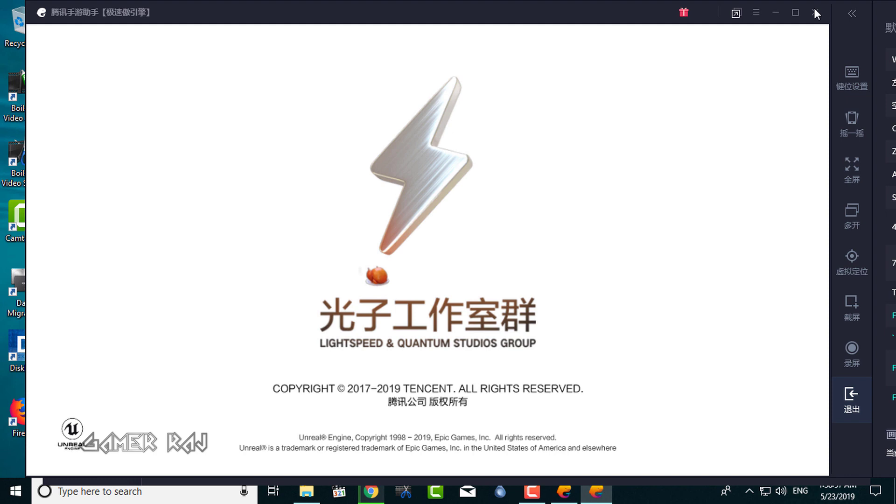
Close the running Lightspeed & Quantum game and exit the emulator engine window.
{"action": "left_click", "coordinate": [814, 8]}
{"action": "left_click", "coordinate": [815, 8]}
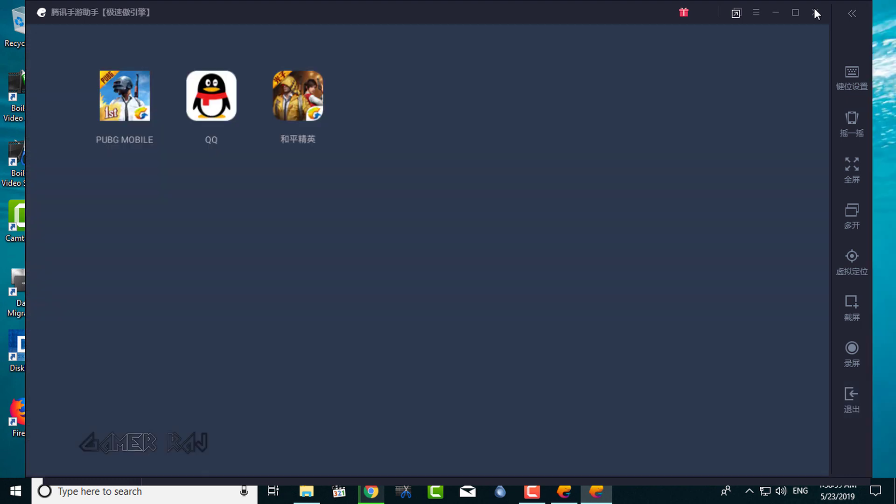
{"action": "left_click", "coordinate": [814, 8]}
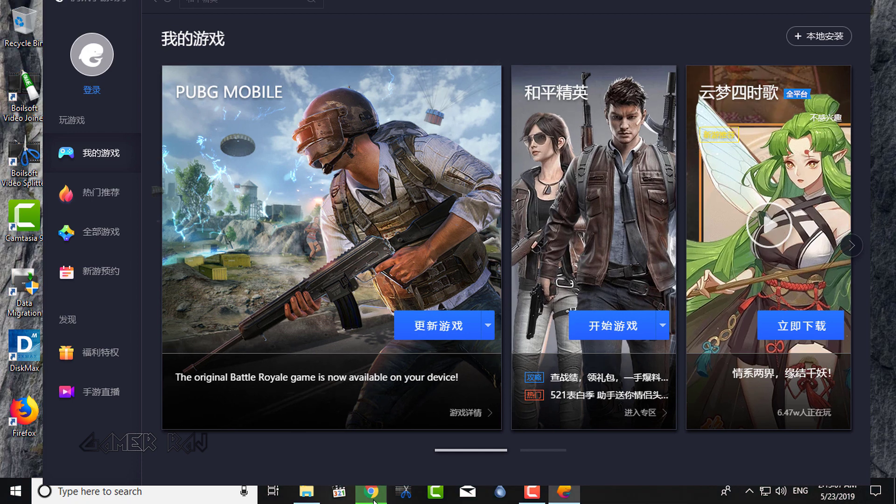
Switch to Chrome, check the downloaded TiMi PUBG APK in the Downloads folder, and minimize both windows.
{"action": "left_click", "coordinate": [372, 492]}
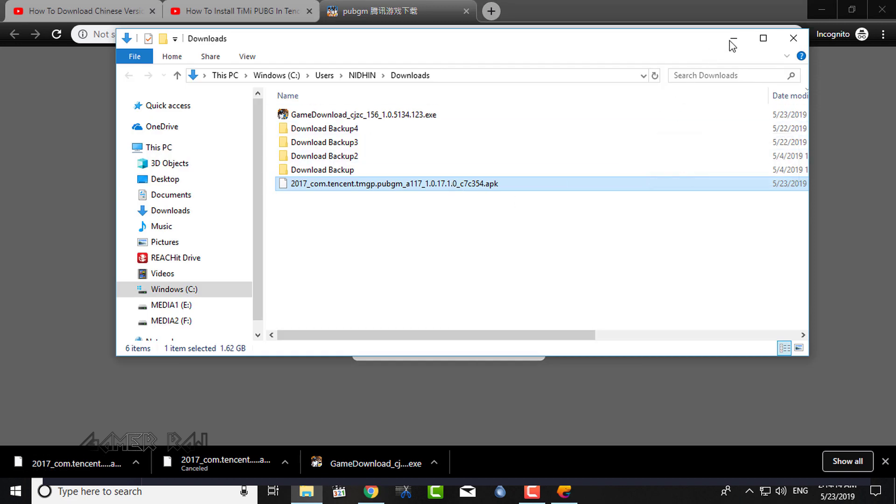
{"action": "left_click", "coordinate": [822, 10]}
{"action": "left_click", "coordinate": [734, 38]}
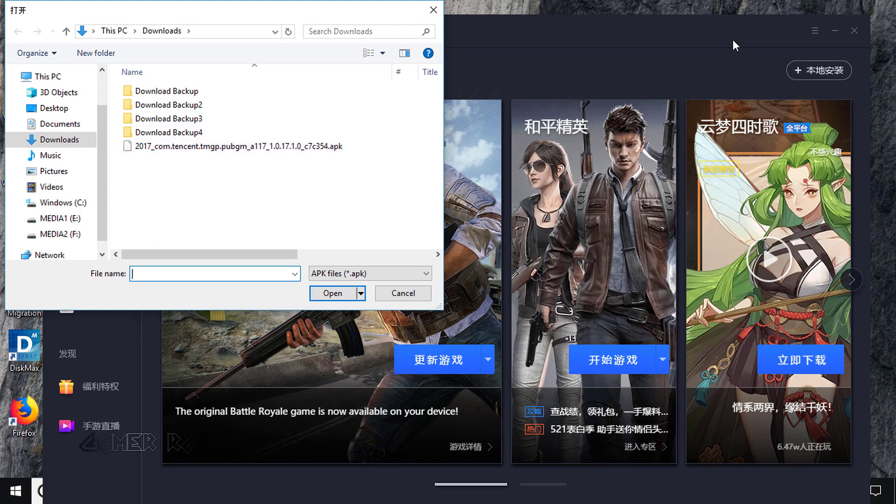
Install the local file 2017_com.tencent.tmgp.pubgm_a117_1.0.17.1.0_c7c354.apk in the emulator and exit the engine window.
{"action": "key", "text": "Down"}
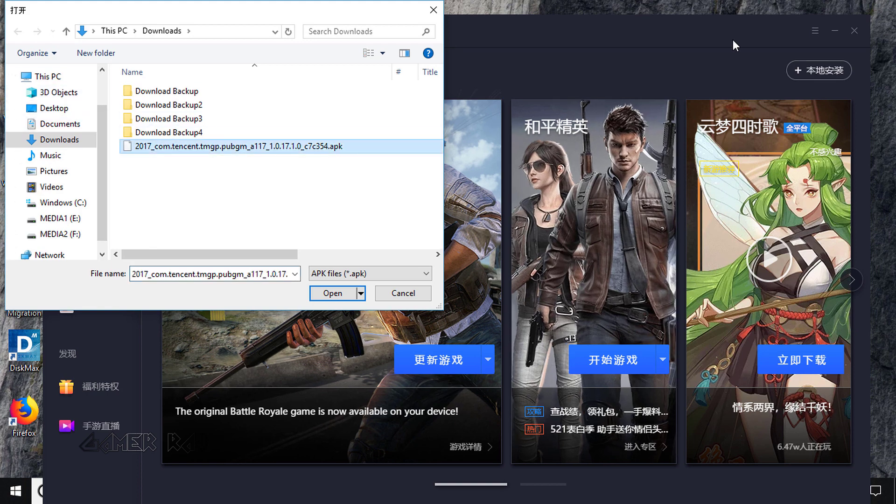
{"action": "key", "text": "Return"}
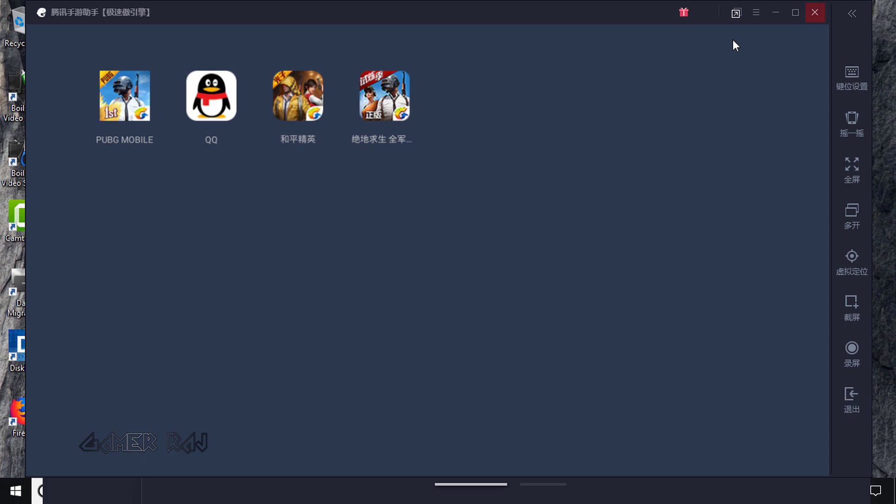
{"action": "left_click", "coordinate": [815, 12]}
{"action": "key", "text": "Return"}
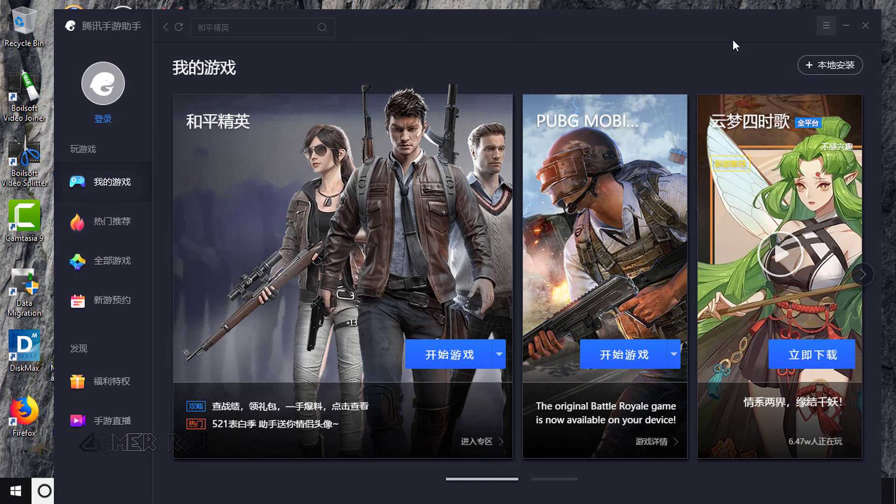
Change the interface language from Simplified Chinese in the emulator's basic settings, save it and acknowledge the restart notice.
{"action": "left_click", "coordinate": [827, 25]}
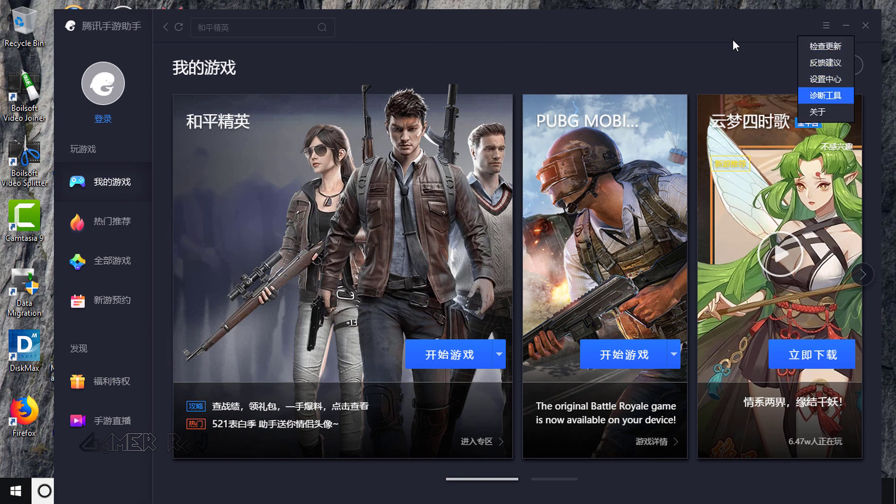
{"action": "left_click", "coordinate": [825, 79]}
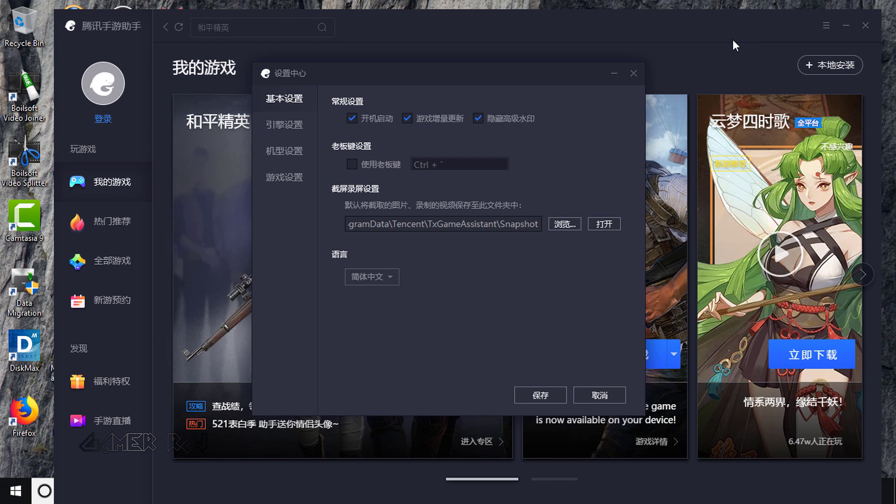
{"action": "key", "text": "alt+Down"}
{"action": "key", "text": "Down"}
{"action": "key", "text": "Return"}
{"action": "key", "text": "Tab"}
{"action": "key", "text": "Return"}
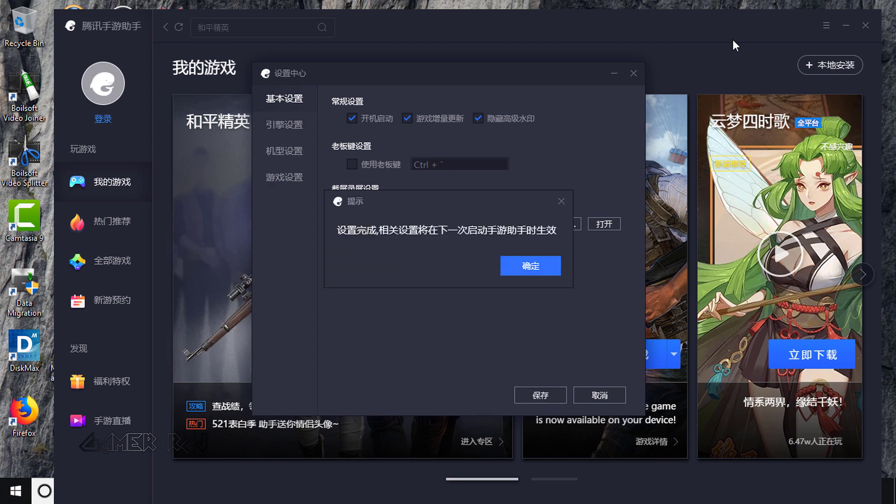
{"action": "key", "text": "Return"}
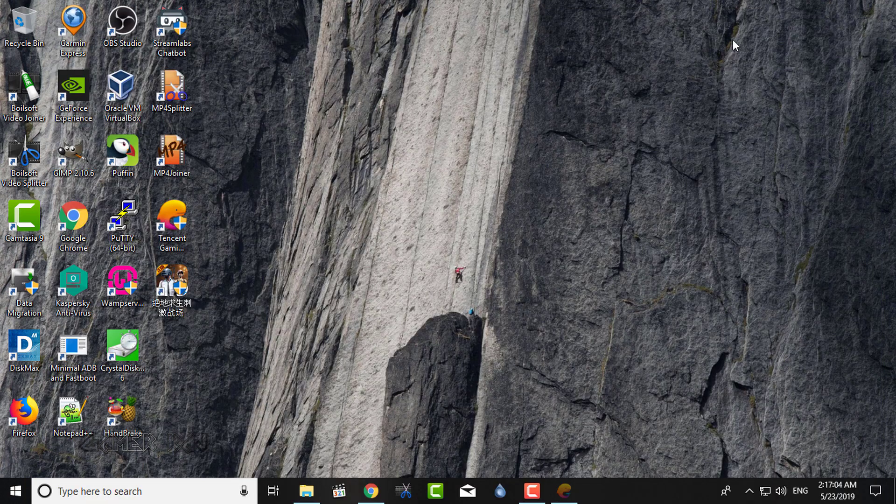
Quit the Tencent emulator completely from its background icon among the hidden notification icons.
{"action": "left_click", "coordinate": [750, 491]}
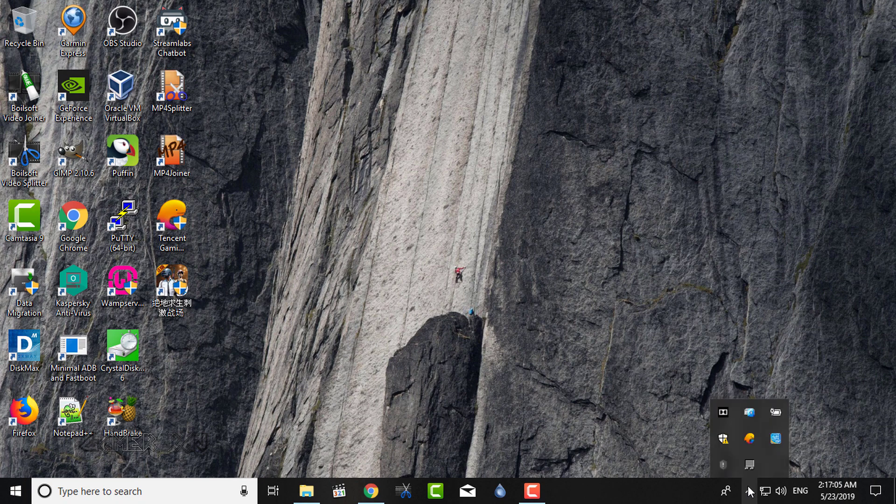
{"action": "right_click", "coordinate": [747, 448]}
{"action": "left_click", "coordinate": [759, 422]}
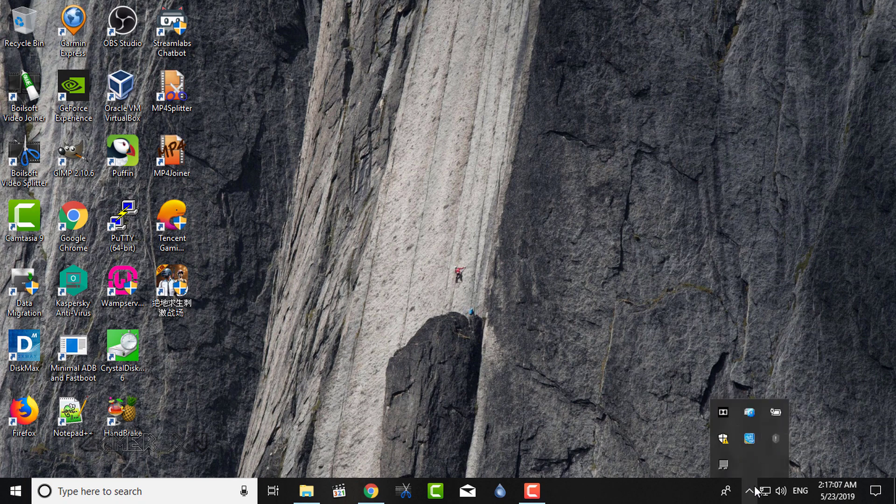
{"action": "left_click", "coordinate": [750, 494]}
Relaunch the Tencent Gaming Buddy emulator from its desktop shortcut.
{"action": "right_click", "coordinate": [592, 200]}
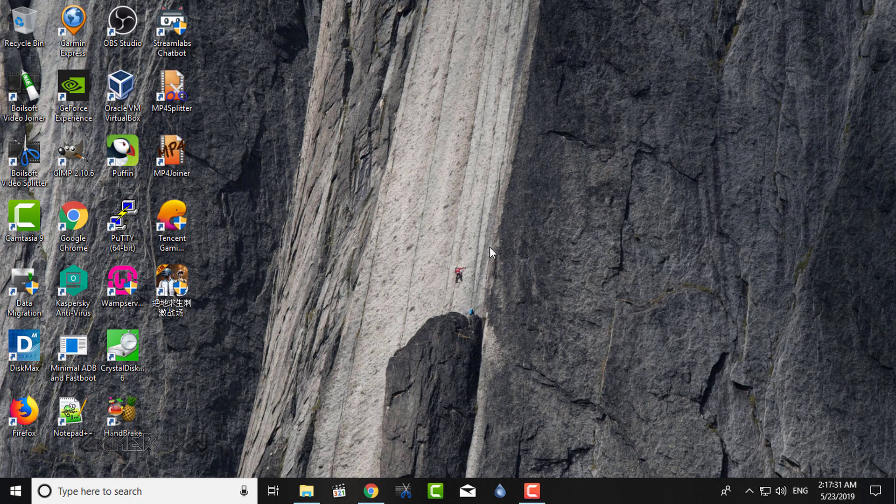
{"action": "left_click", "coordinate": [184, 229]}
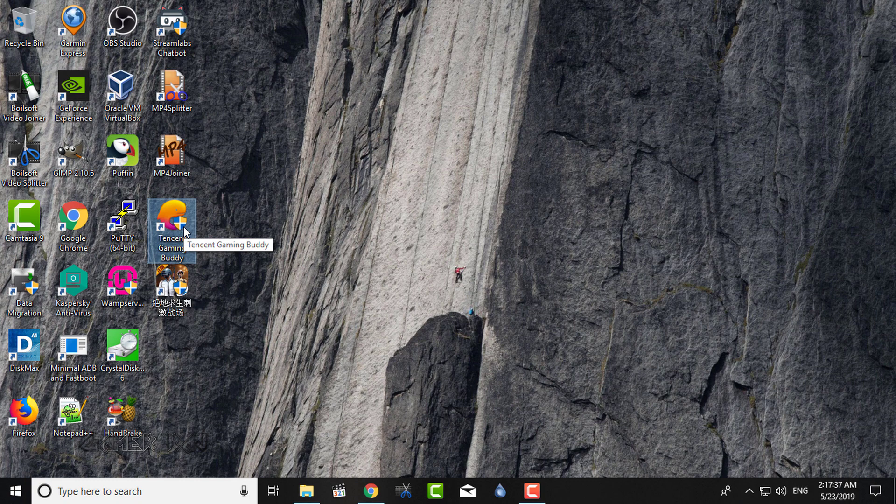
{"action": "double_click", "coordinate": [184, 228]}
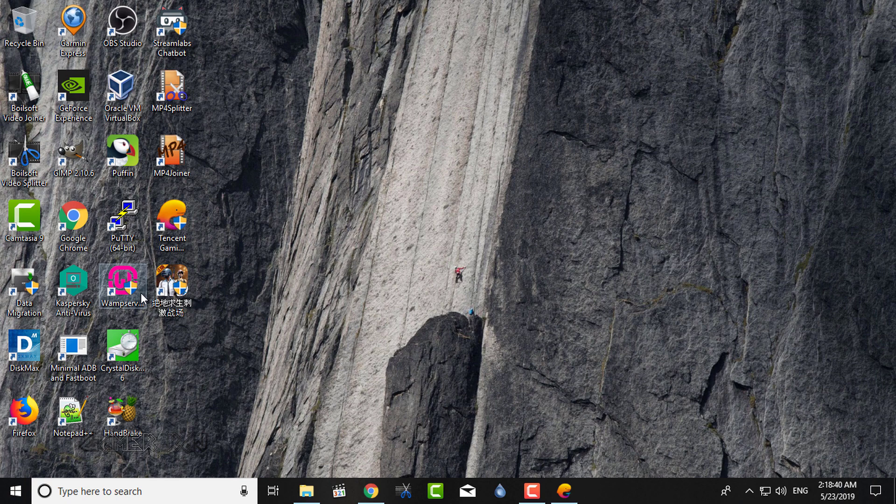
Rename the Chinese-named PUBG desktop shortcut as "Chinese PUBG Game for Peace".
{"action": "left_click", "coordinate": [170, 308]}
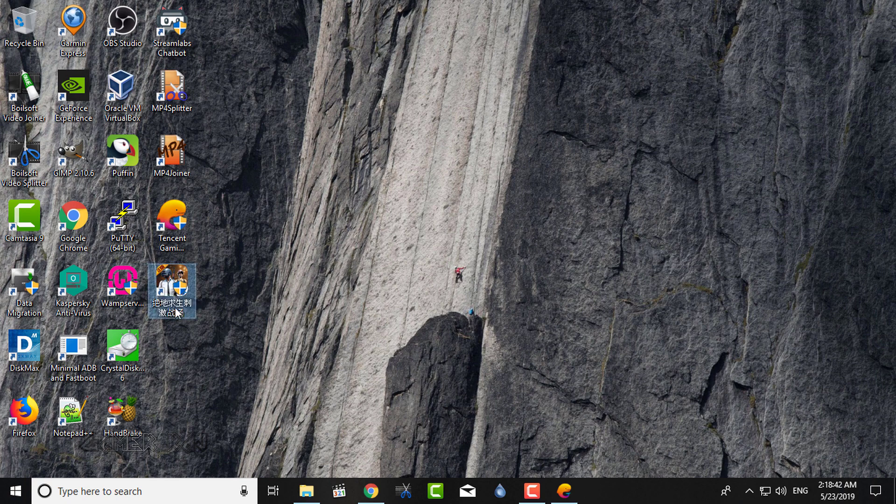
{"action": "left_click", "coordinate": [178, 313]}
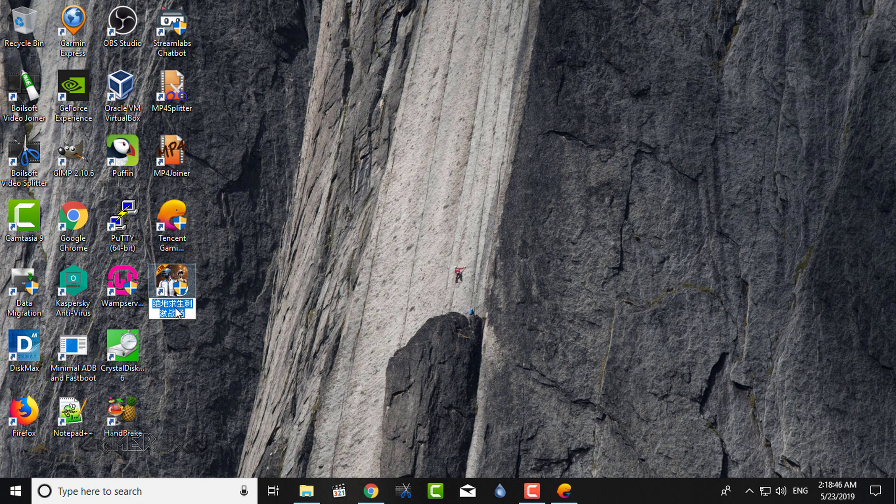
{"action": "type", "text": "Ch"}
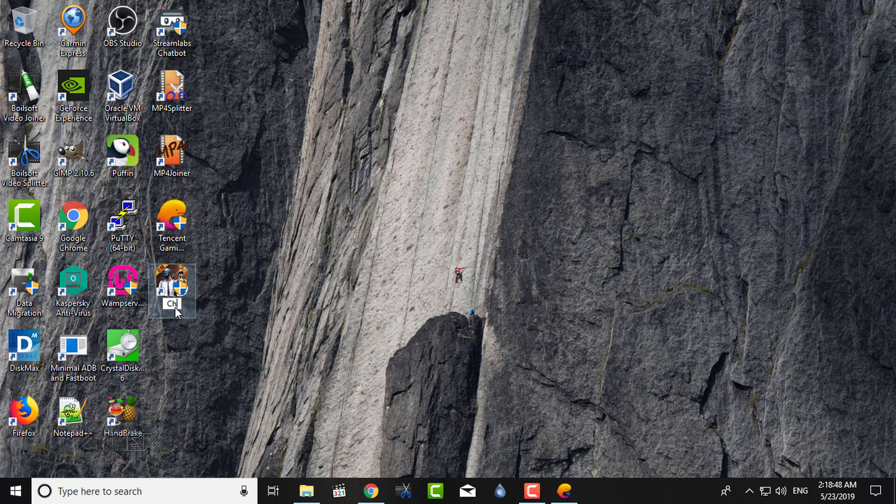
{"action": "type", "text": "inese"}
{"action": "key", "text": "Return"}
{"action": "type", "text": "PUBG Game"}
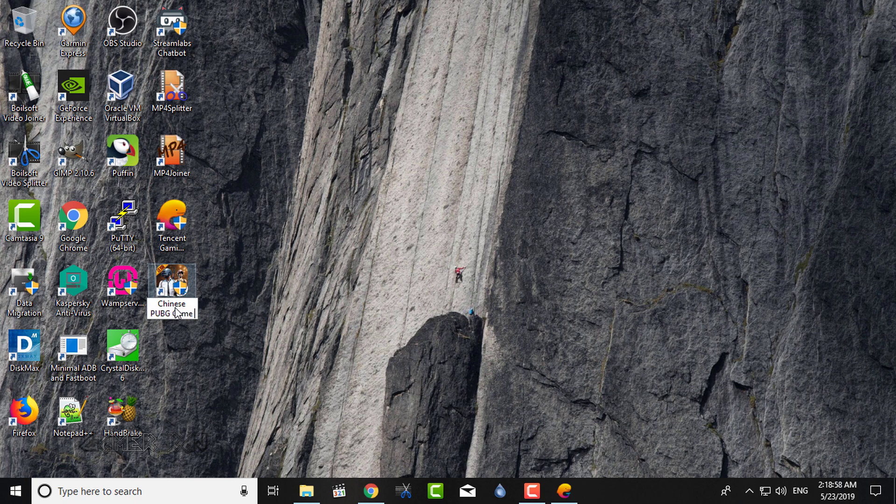
{"action": "type", "text": " for P"}
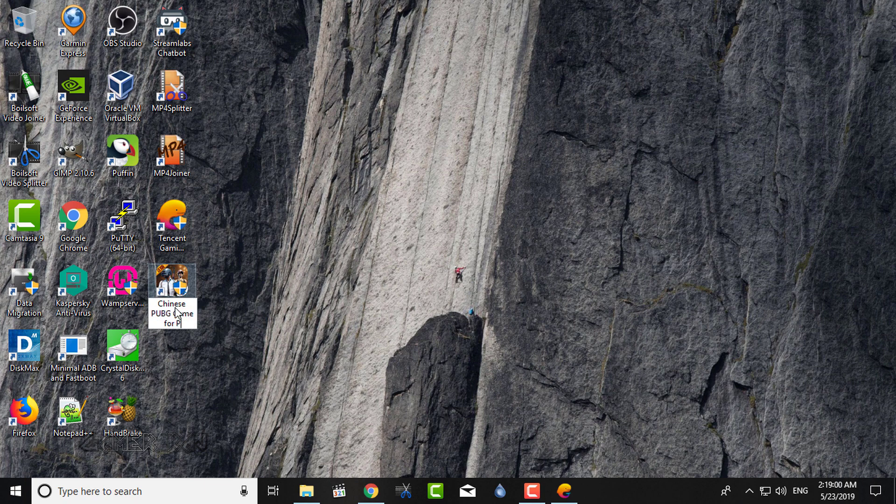
{"action": "type", "text": "eace"}
{"action": "key", "text": "Return"}
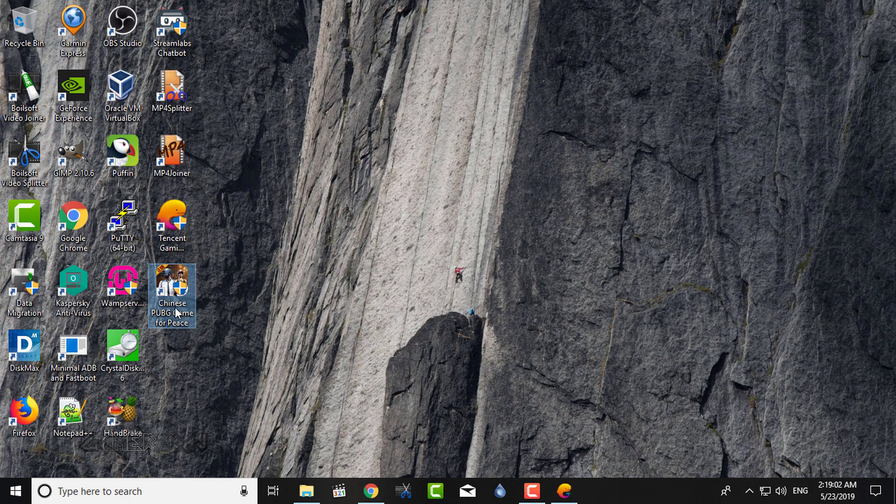
Copy the Chinese PUBG Game for Peace shortcut and paste two duplicates of it on the desktop.
{"action": "right_click", "coordinate": [177, 312]}
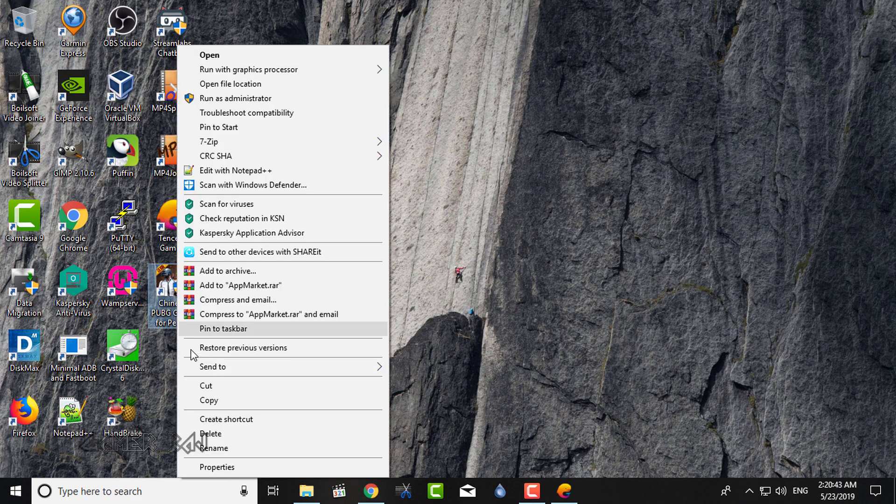
{"action": "left_click", "coordinate": [216, 400]}
{"action": "right_click", "coordinate": [196, 389]}
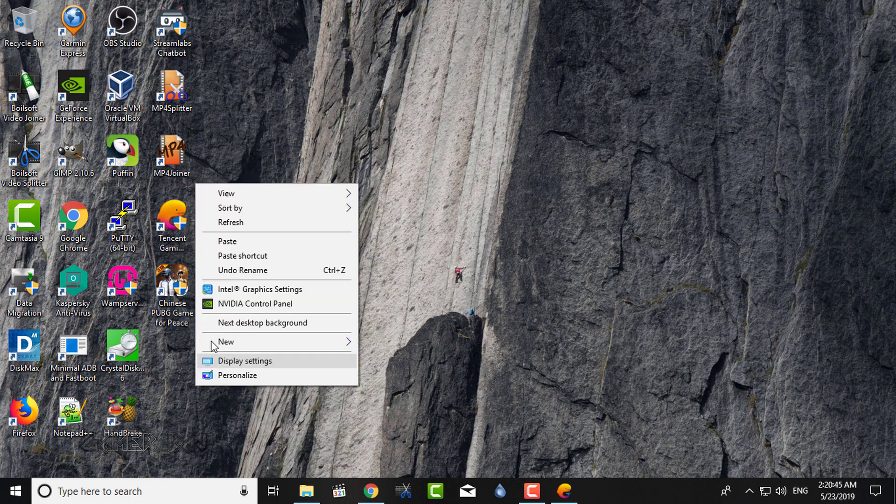
{"action": "left_click", "coordinate": [229, 242]}
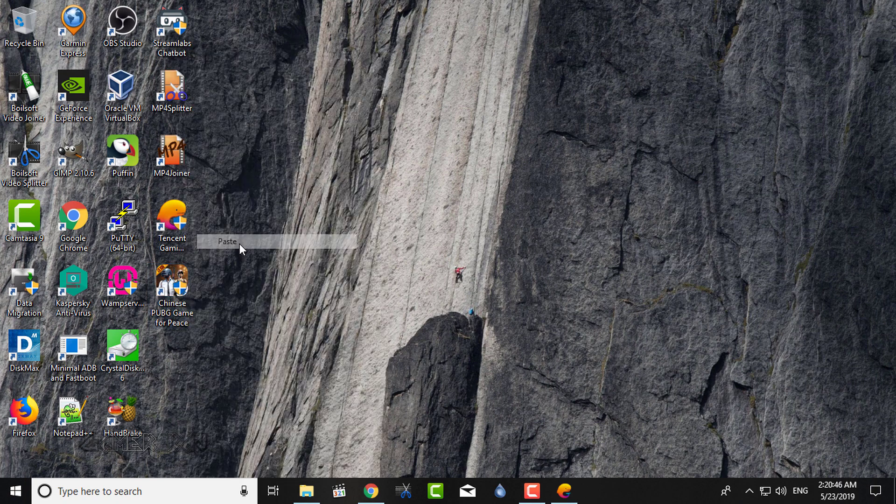
{"action": "right_click", "coordinate": [218, 429]}
{"action": "left_click", "coordinate": [260, 282]}
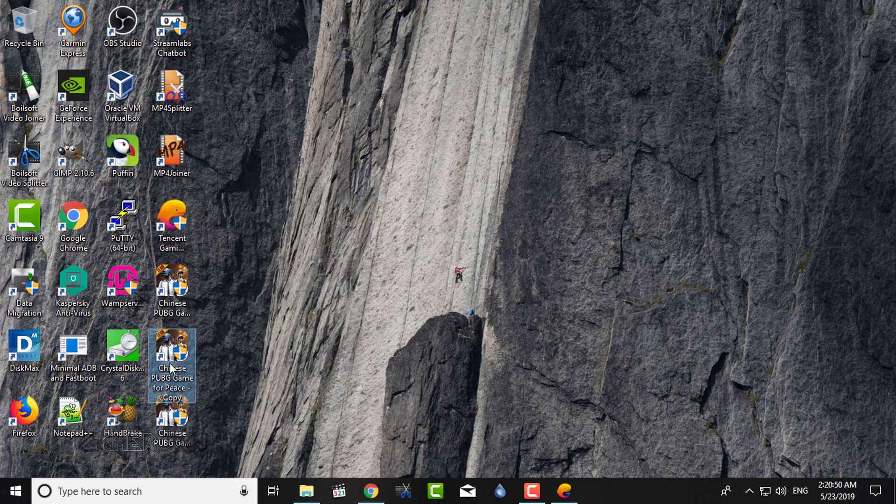
Rename the two duplicated shortcuts as "PUBG Mobile" and "Timi PUBG".
{"action": "key", "text": "F2"}
{"action": "type", "text": "T"}
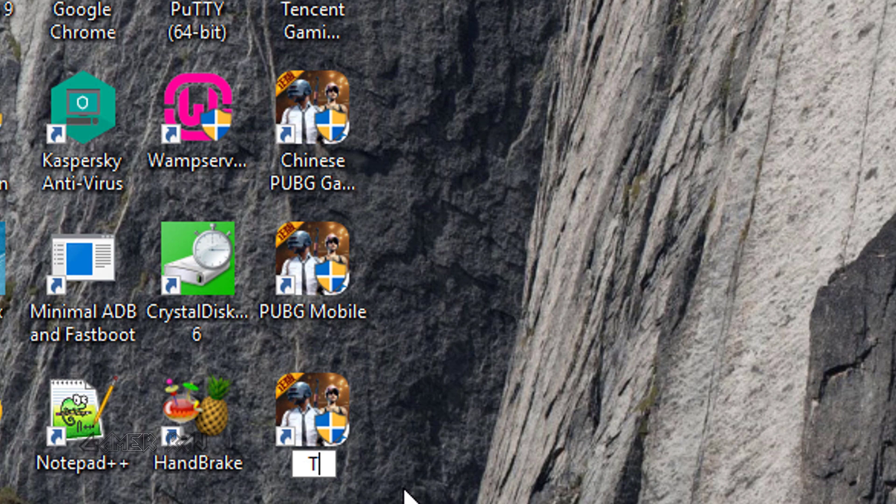
{"action": "type", "text": "imi PUB"}
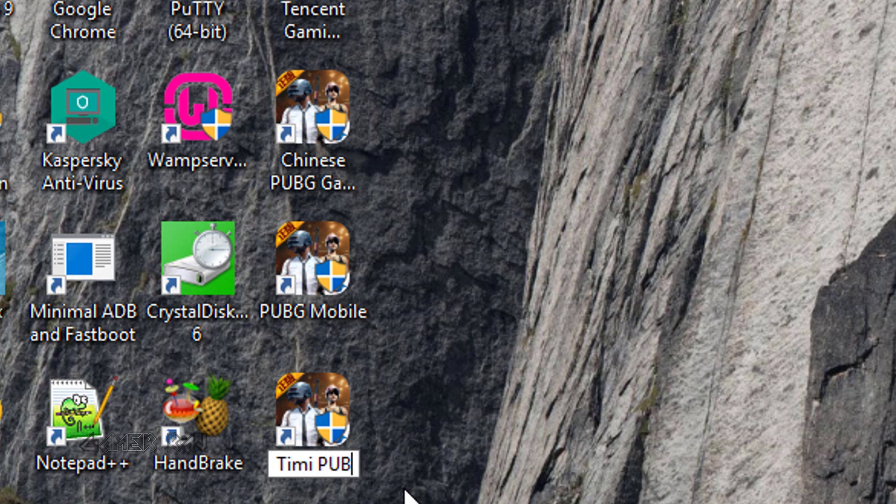
{"action": "type", "text": "G"}
{"action": "key", "text": "Return"}
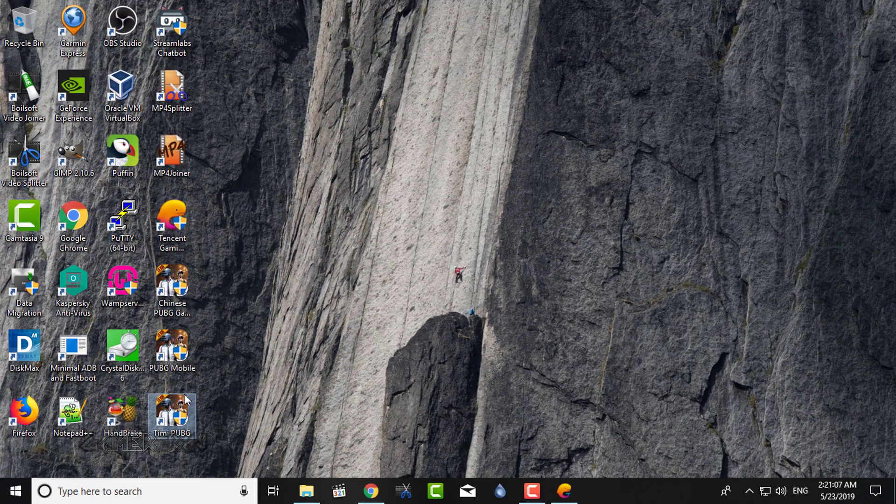
Change the package name in the PUBG Mobile shortcut's target to com.tencent.ig and save its properties.
{"action": "left_click", "coordinate": [178, 373]}
{"action": "right_click", "coordinate": [177, 370]}
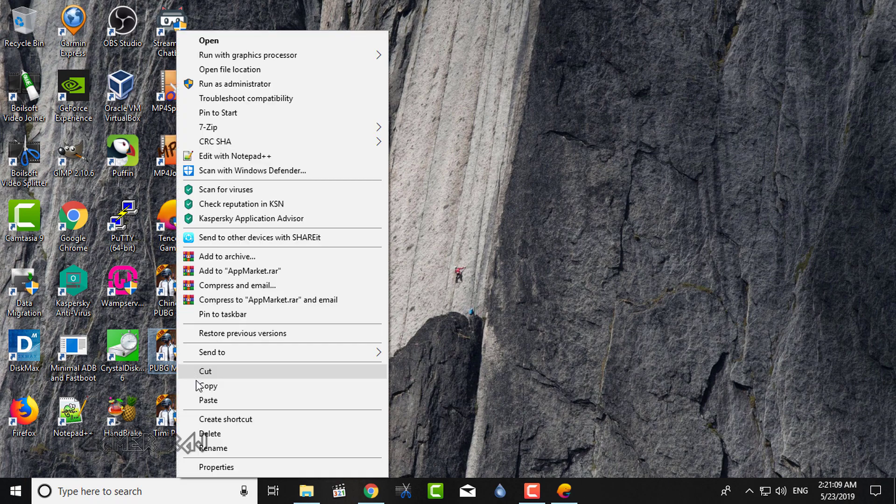
{"action": "left_click", "coordinate": [219, 467]}
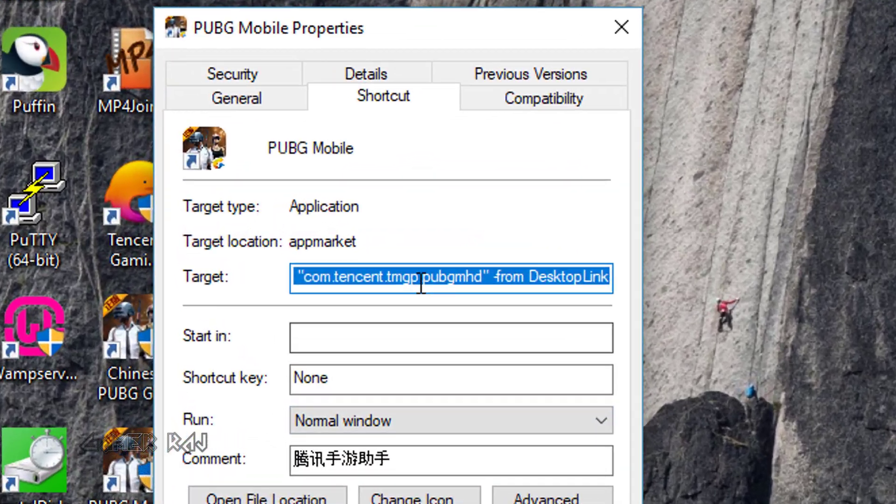
{"action": "left_click", "coordinate": [316, 263]}
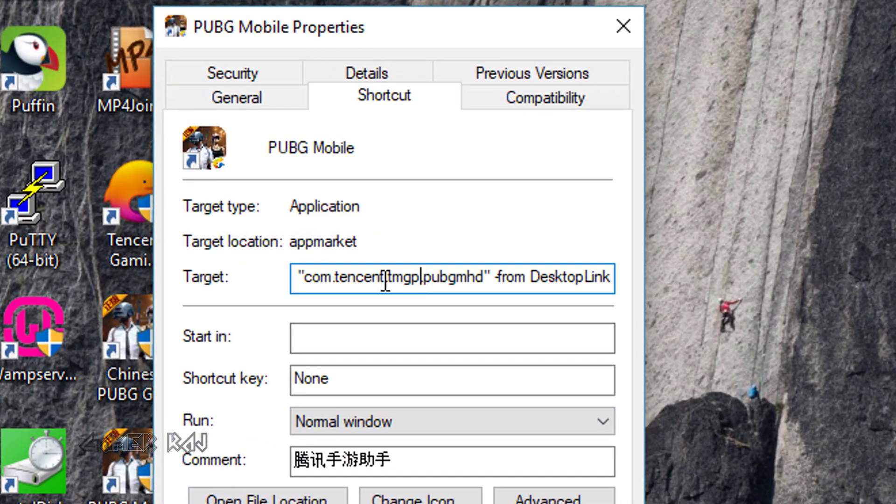
{"action": "left_click_drag", "start_coordinate": [303, 282], "coordinate": [475, 281]}
{"action": "left_click", "coordinate": [425, 282]}
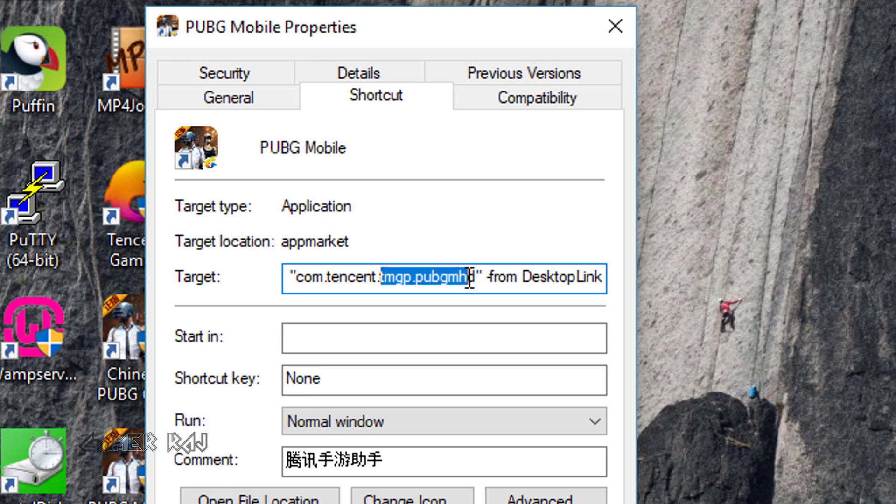
{"action": "type", "text": "i"}
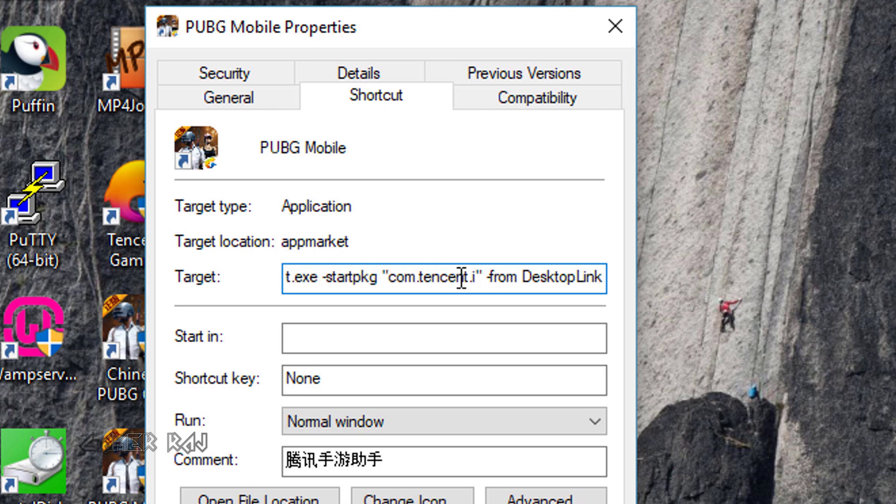
{"action": "type", "text": "g"}
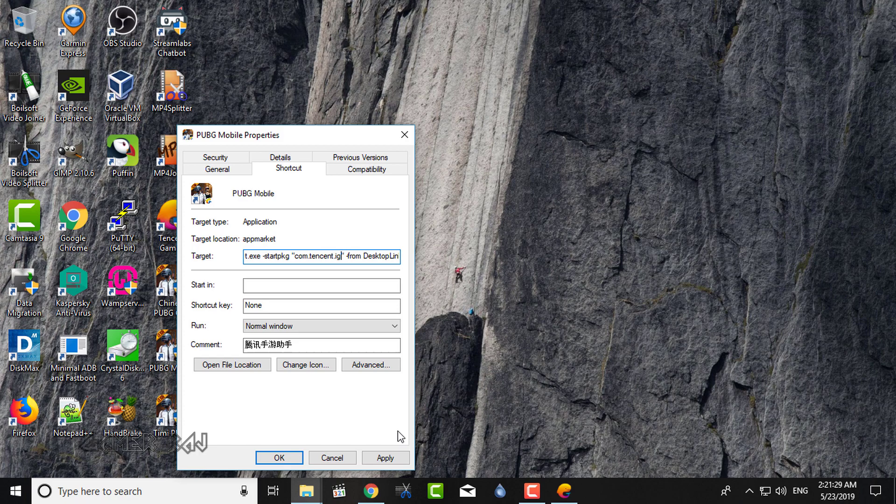
{"action": "left_click", "coordinate": [384, 458]}
{"action": "left_click", "coordinate": [285, 458]}
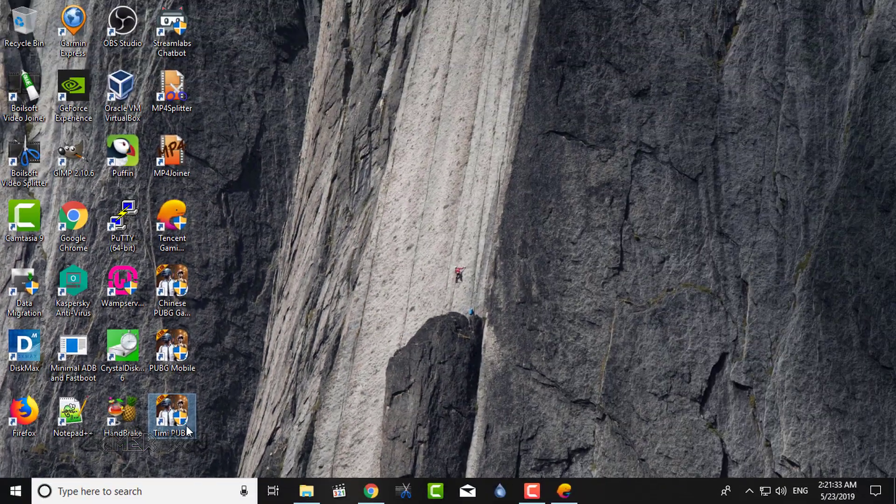
Change the package name in the Timi PUBG shortcut's target to com.tencent.tmgp.pubgm and save its properties.
{"action": "right_click", "coordinate": [427, 460]}
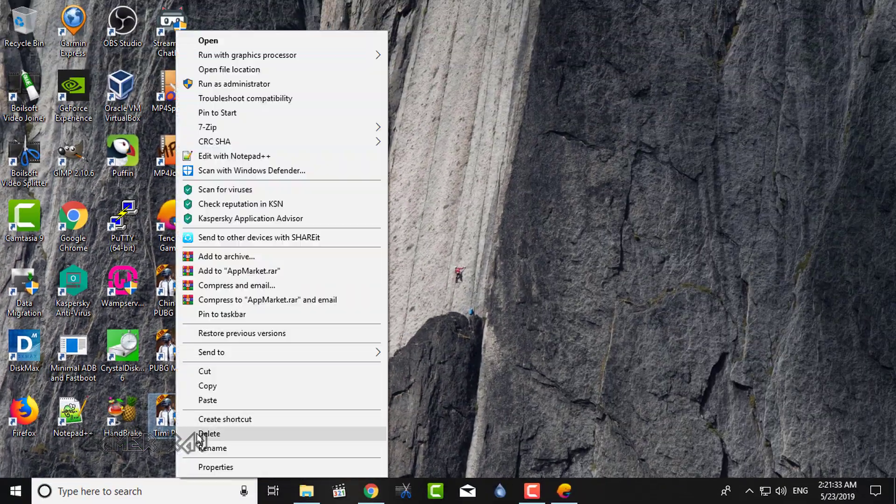
{"action": "left_click", "coordinate": [215, 467]}
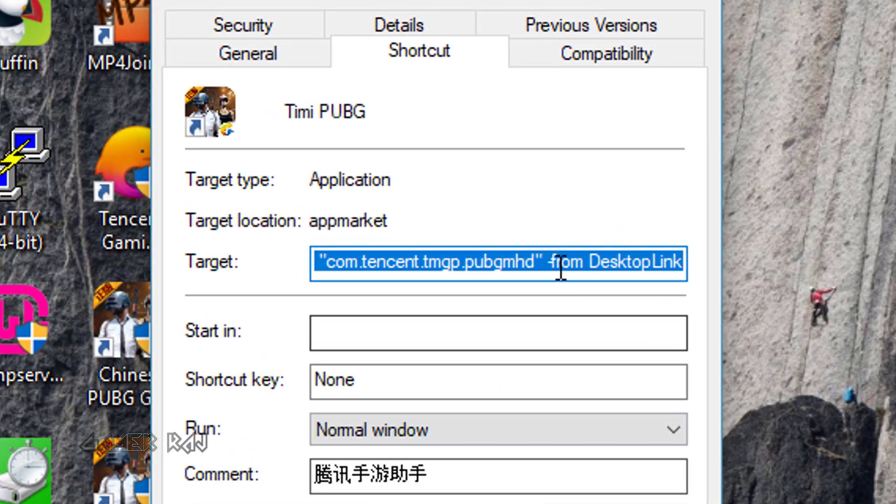
{"action": "left_click", "coordinate": [561, 269]}
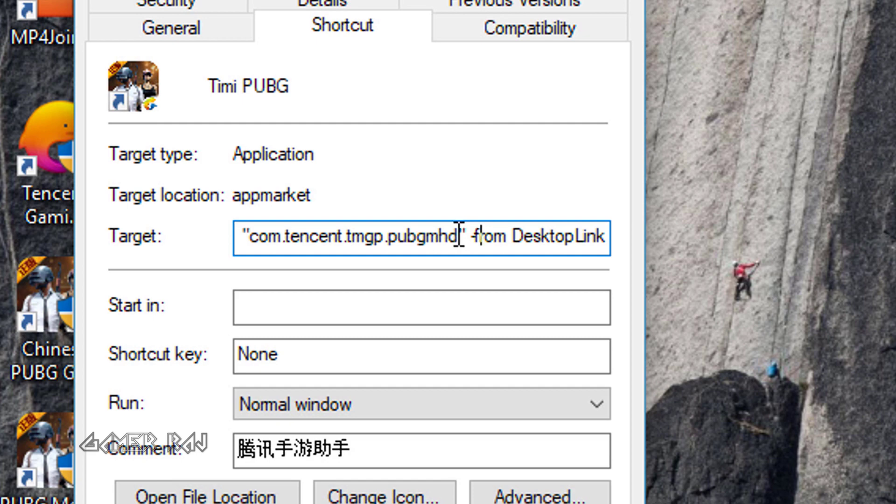
{"action": "left_click_drag", "start_coordinate": [461, 236], "coordinate": [253, 236]}
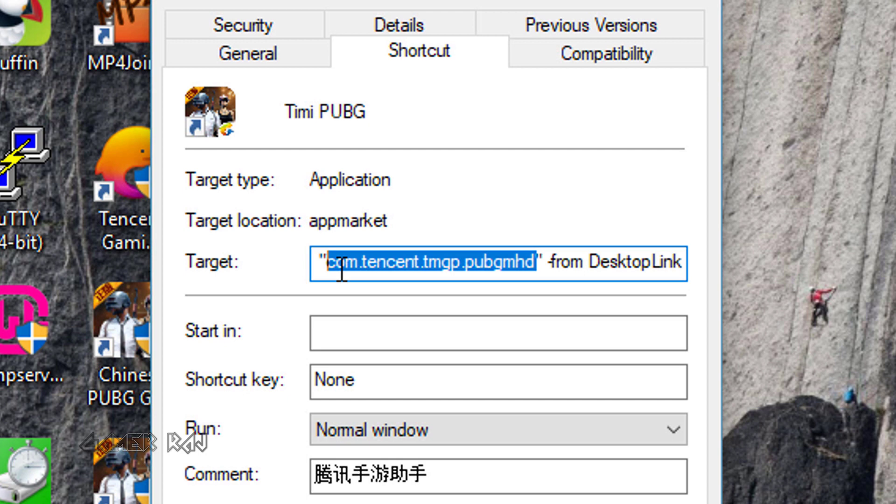
{"action": "type", "text": "om.tencent.tmgp.pubgm"}
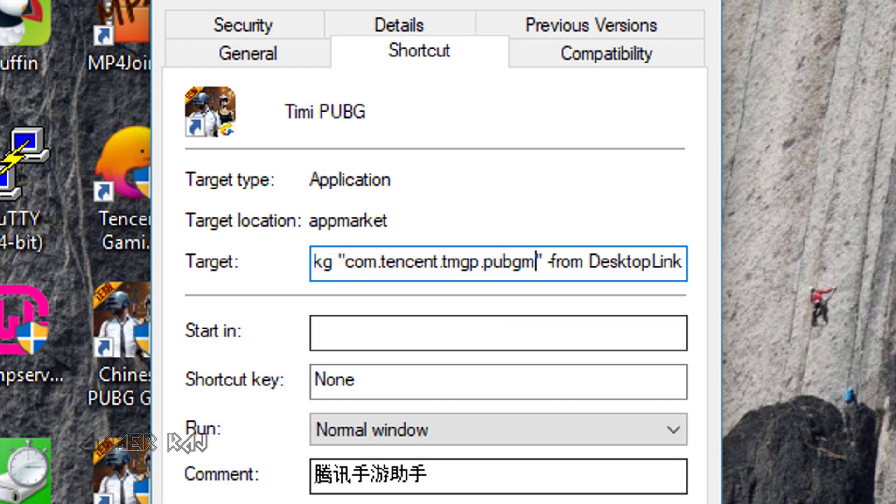
{"action": "key", "text": "ctrl+a"}
{"action": "key", "text": "Return"}
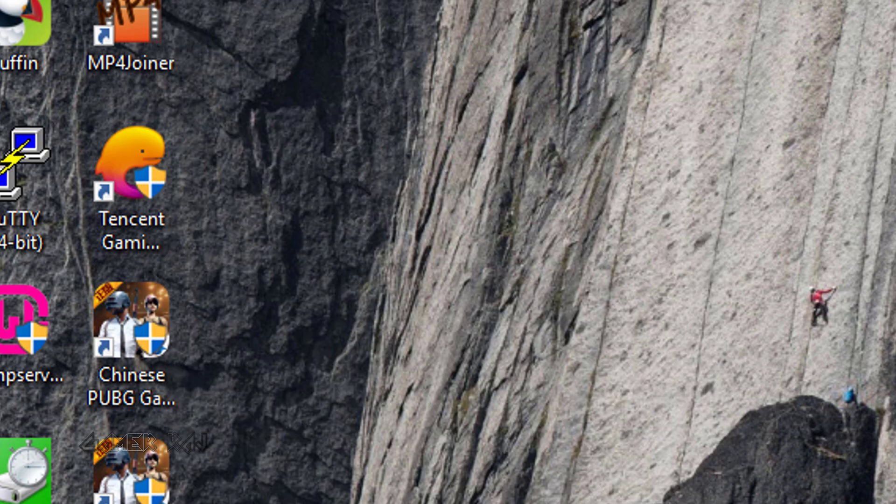
Switch to Tencent Gaming Buddy, check the games listed under My Games, and minimize its window.
{"action": "left_click", "coordinate": [169, 372]}
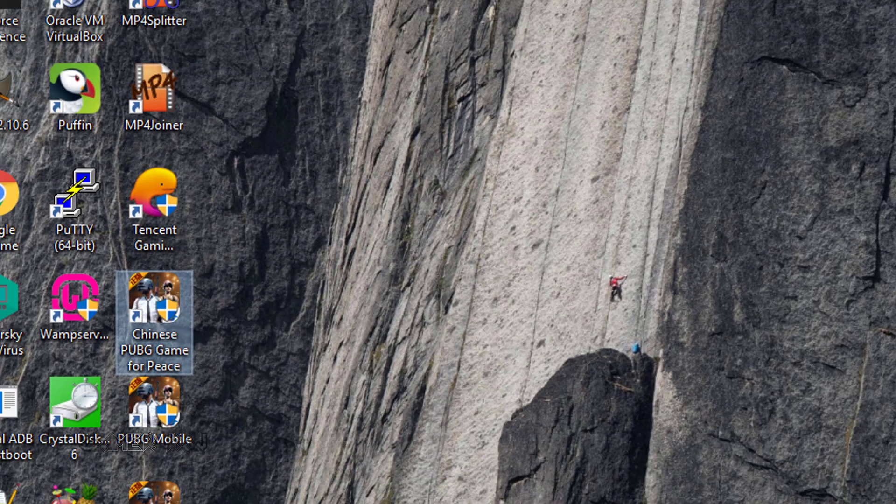
{"action": "left_click", "coordinate": [565, 494]}
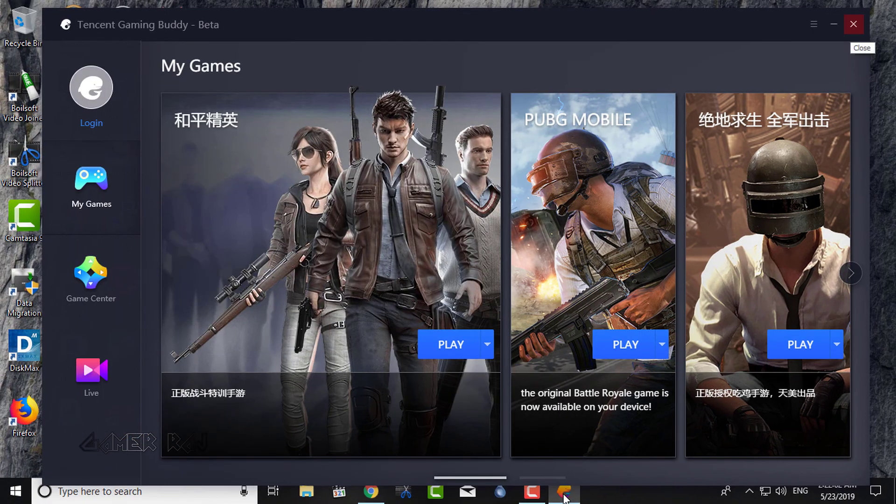
{"action": "left_click", "coordinate": [835, 24]}
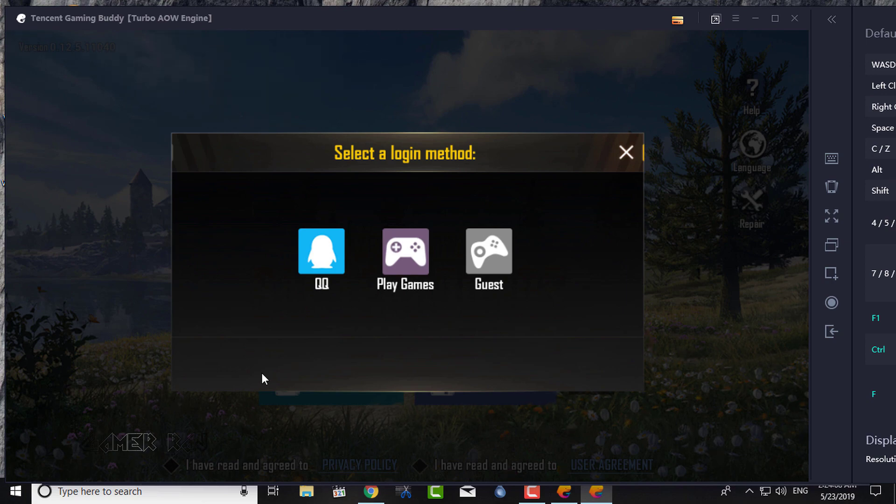
Close the login method selection in the running PUBG Mobile game.
{"action": "key", "text": "Escape"}
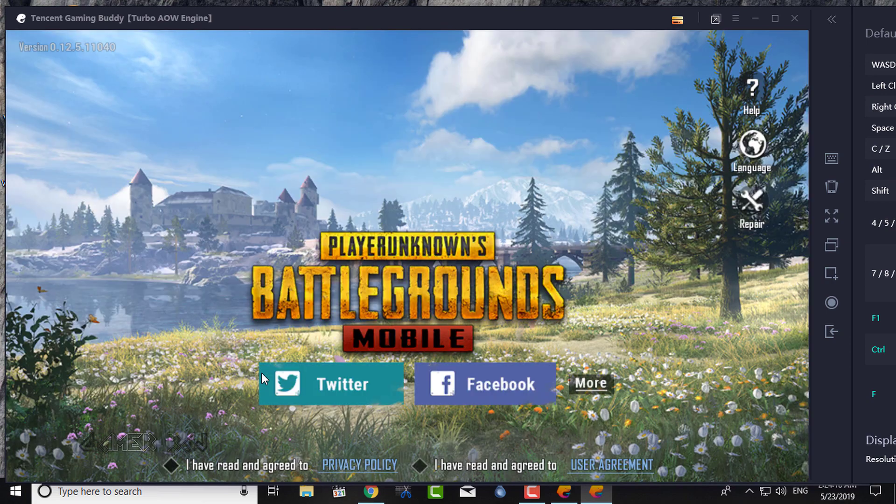